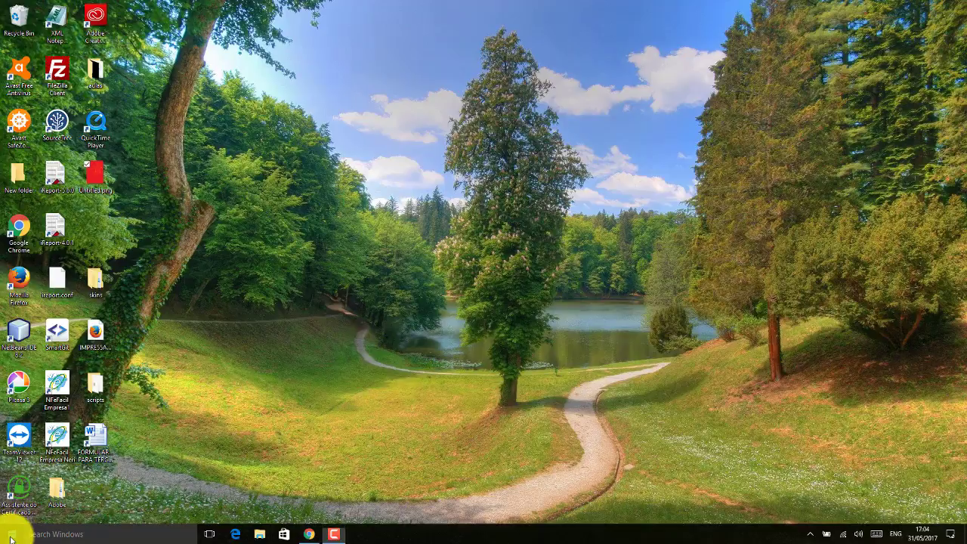
Step: Create a desktop shortcut for Adobe Lightroom from the most used apps and place it beside the existing desktop icons
click(11, 539)
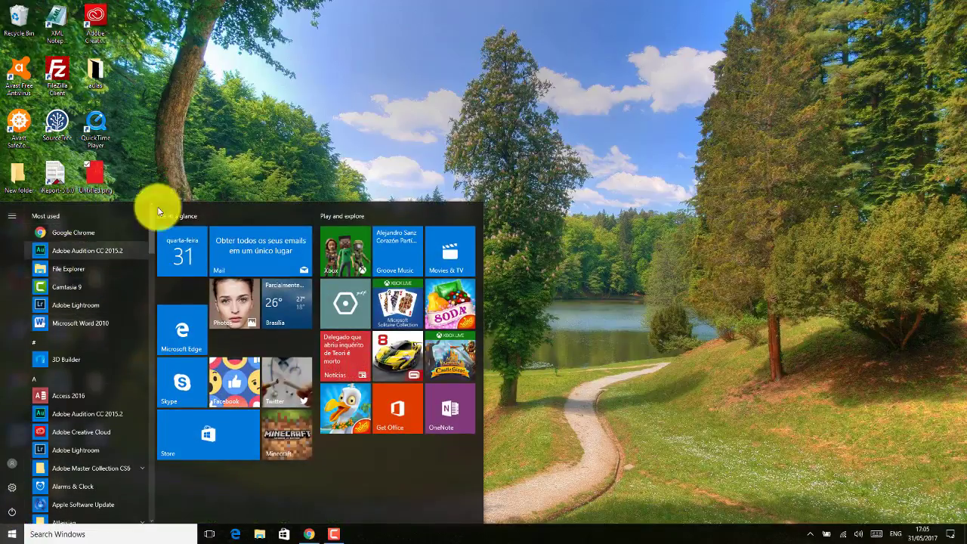
click(183, 113)
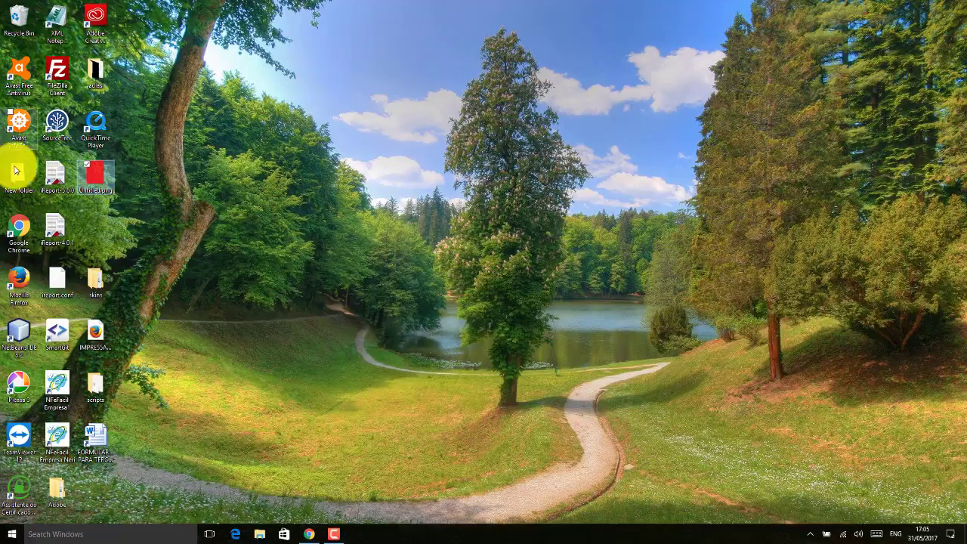
click(11, 532)
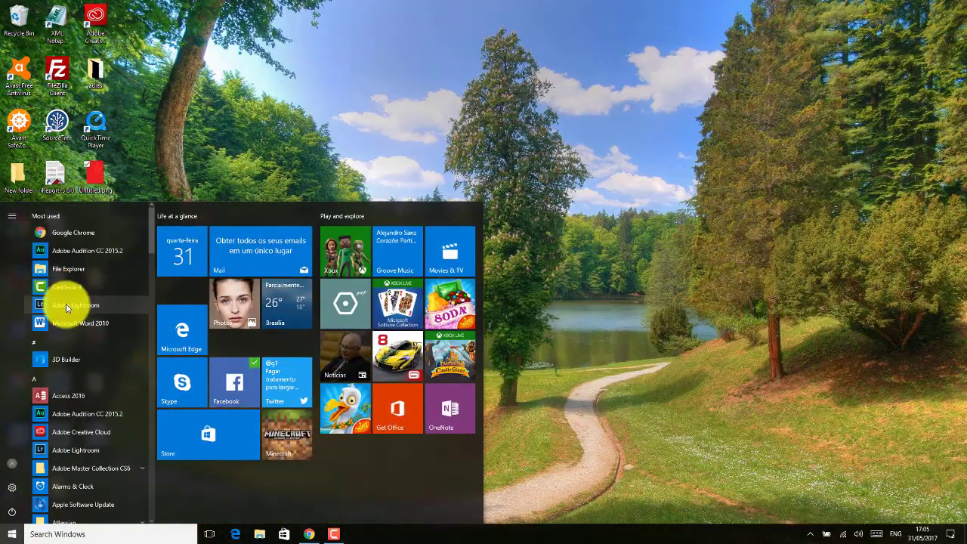
drag(66, 307, 161, 118)
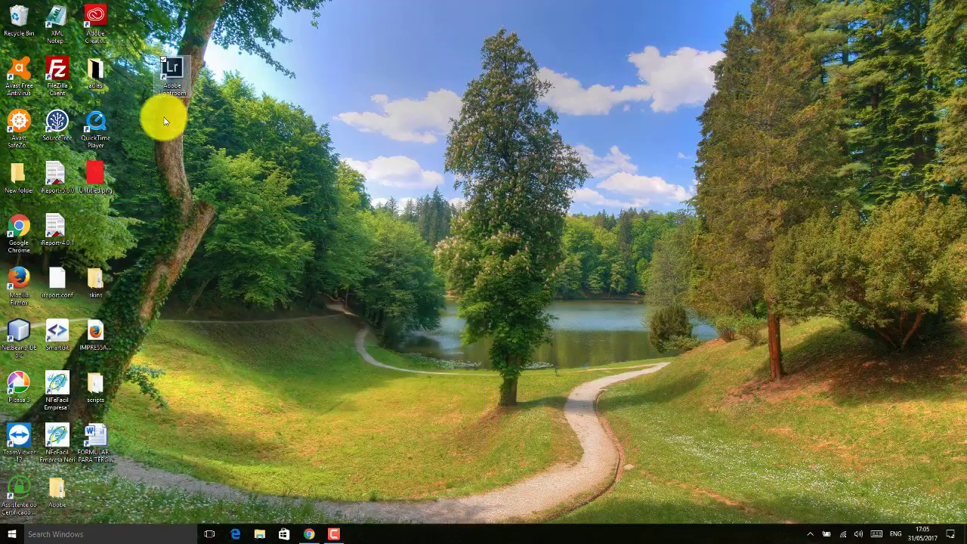
drag(163, 71, 145, 81)
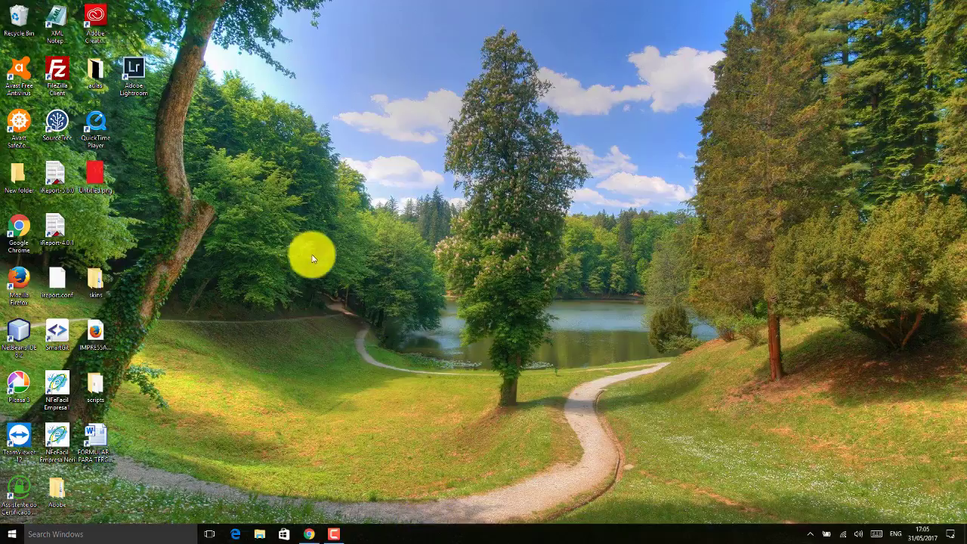
Step: Pin Adobe Audition CC 2015.2 from the most used apps to the taskbar and return to the desktop
click(12, 535)
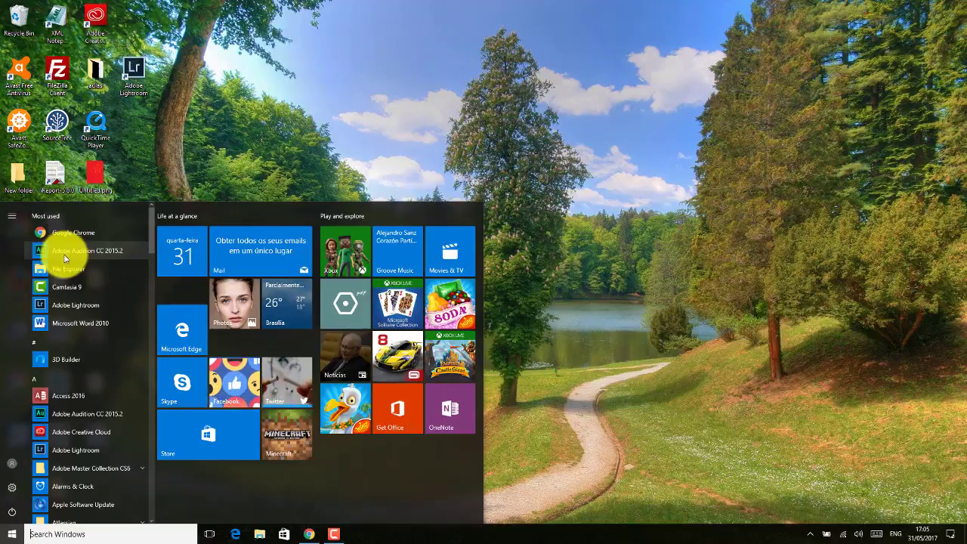
click(559, 330)
click(3, 537)
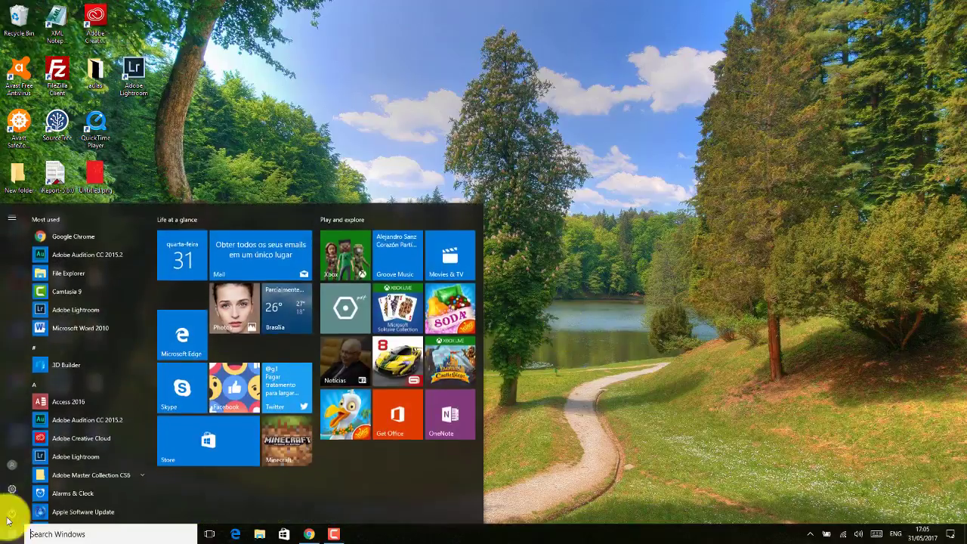
right_click(58, 248)
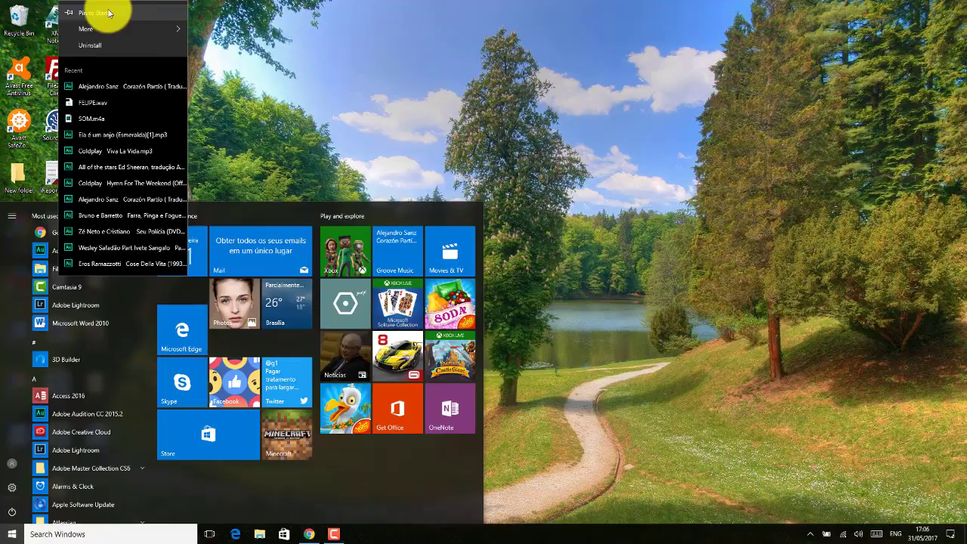
mouse_move(97, 30)
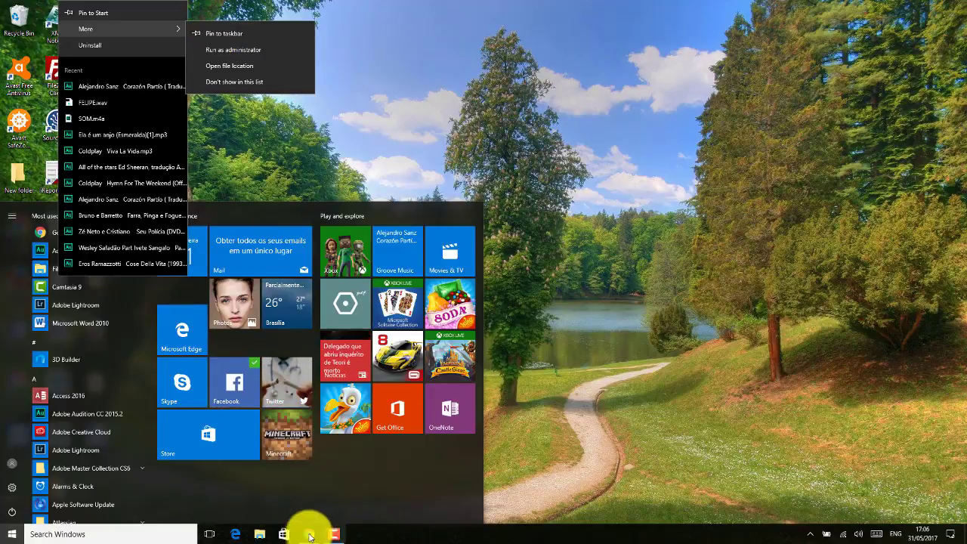
click(223, 37)
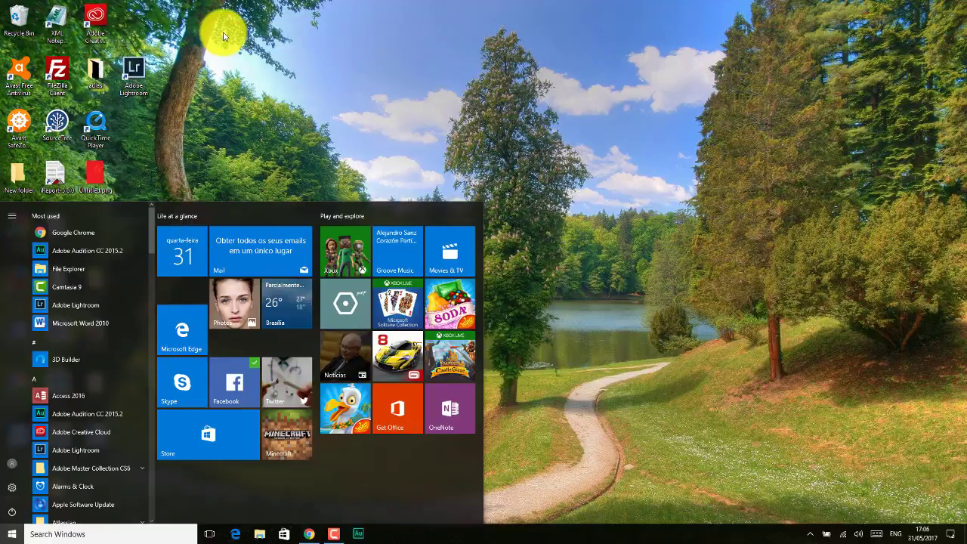
click(577, 396)
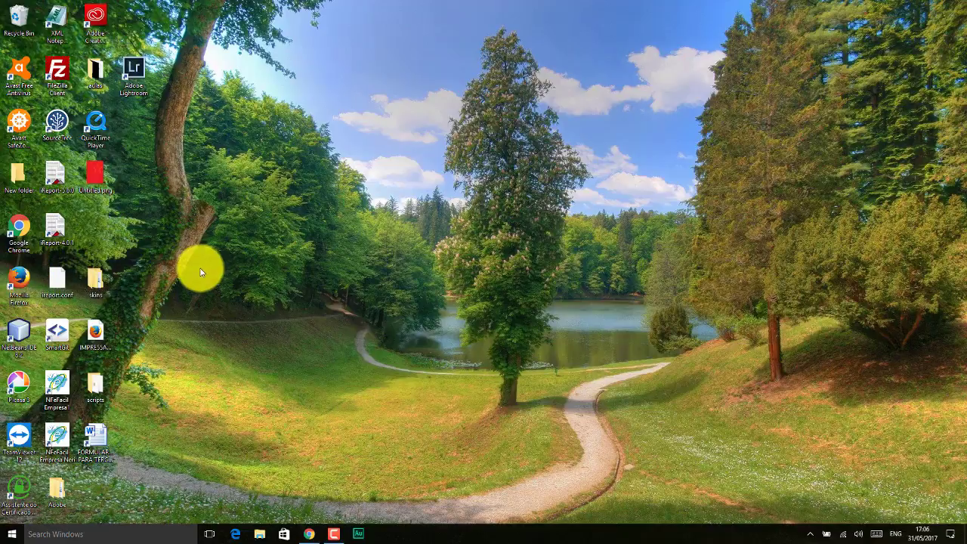
Step: Launch Microsoft Edge from its pinned taskbar shortcut and bring the desktop back into view
click(236, 534)
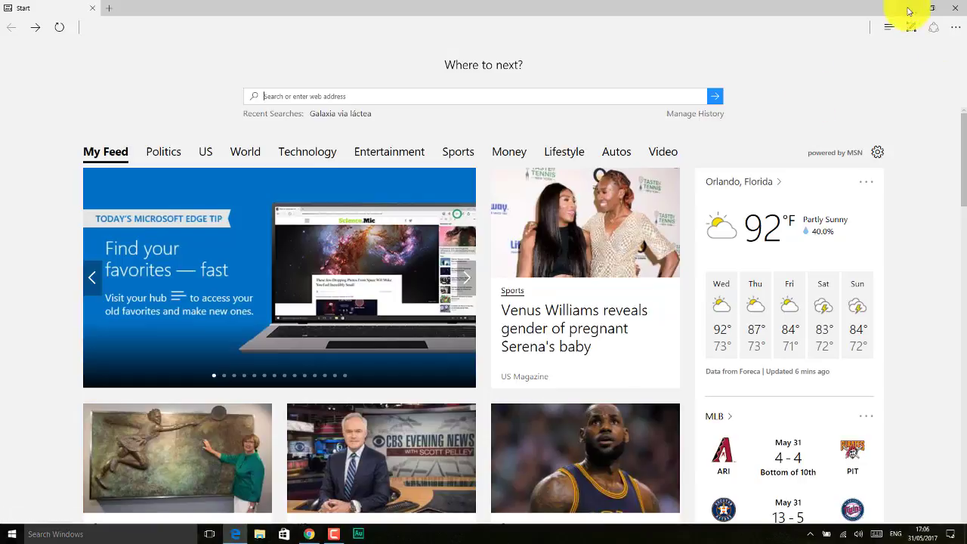
right_click(608, 529)
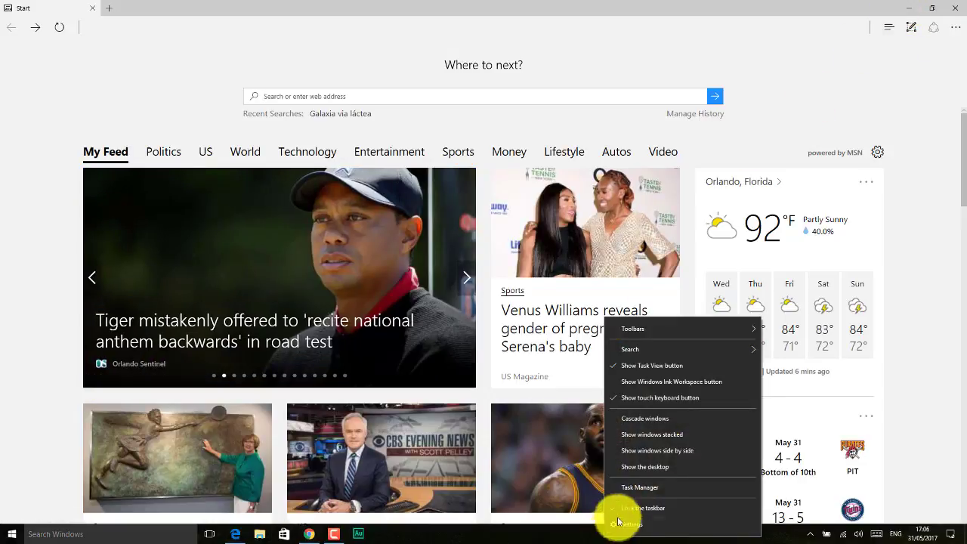
click(654, 466)
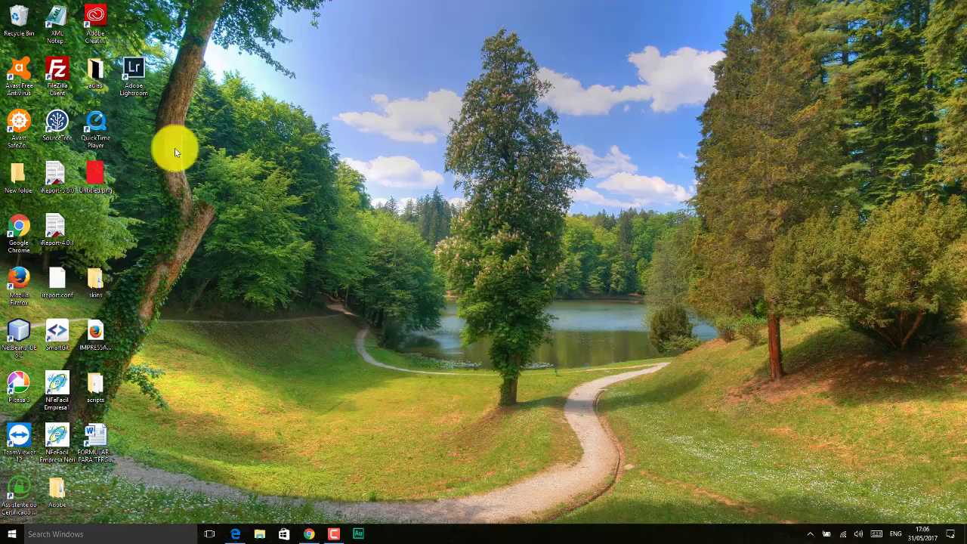
Step: Pin the Mozilla Firefox and Picasa 3 desktop shortcuts to the taskbar
right_click(21, 291)
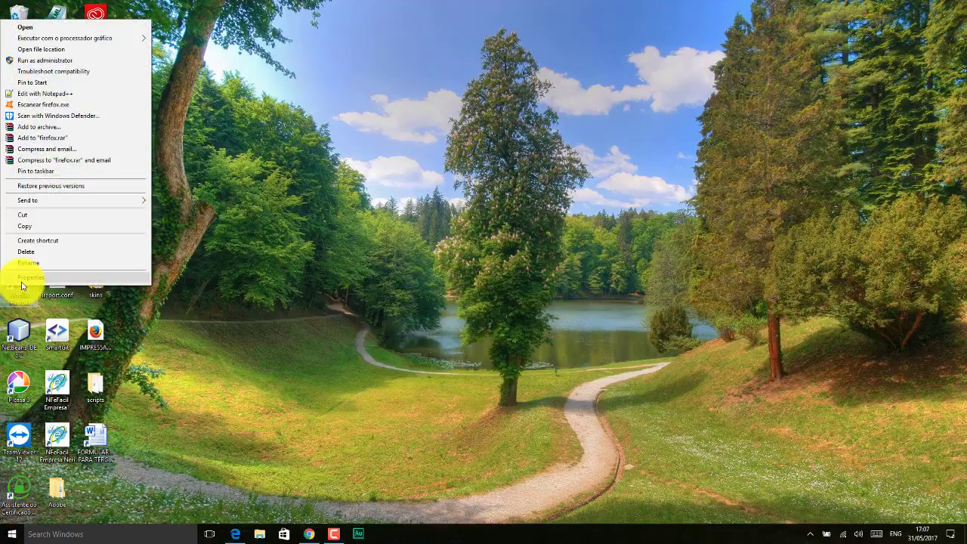
click(29, 175)
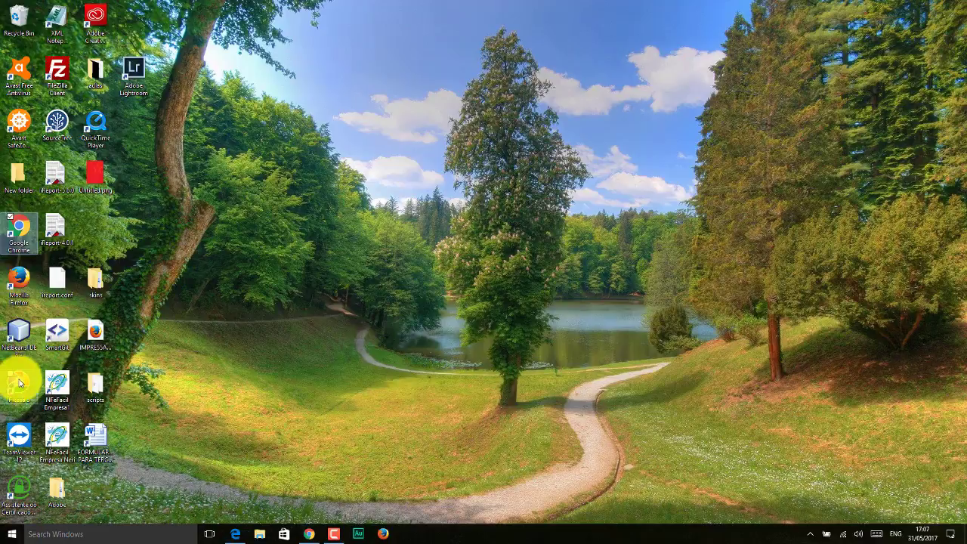
drag(21, 383, 408, 536)
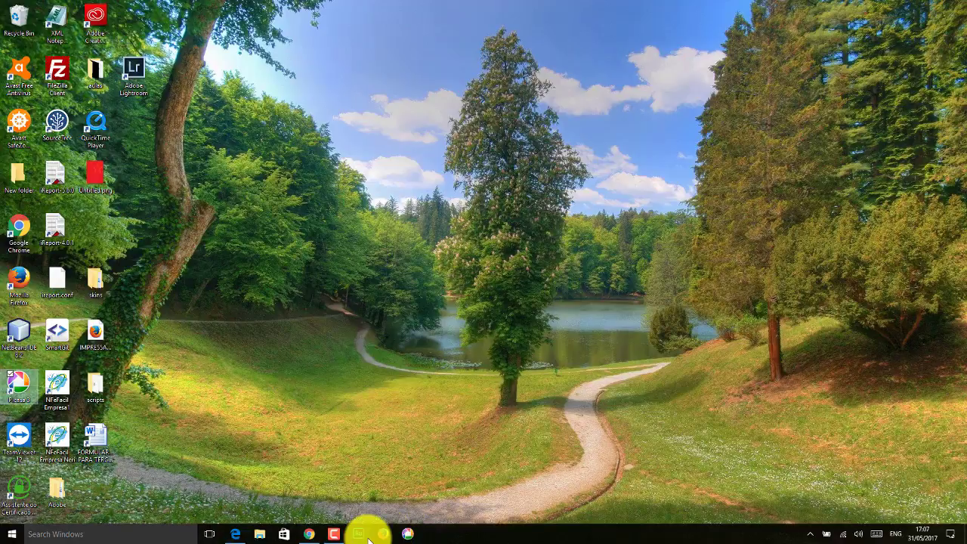
Step: Unpin Picasa 3, Mozilla Firefox and Adobe Audition from the taskbar
right_click(405, 534)
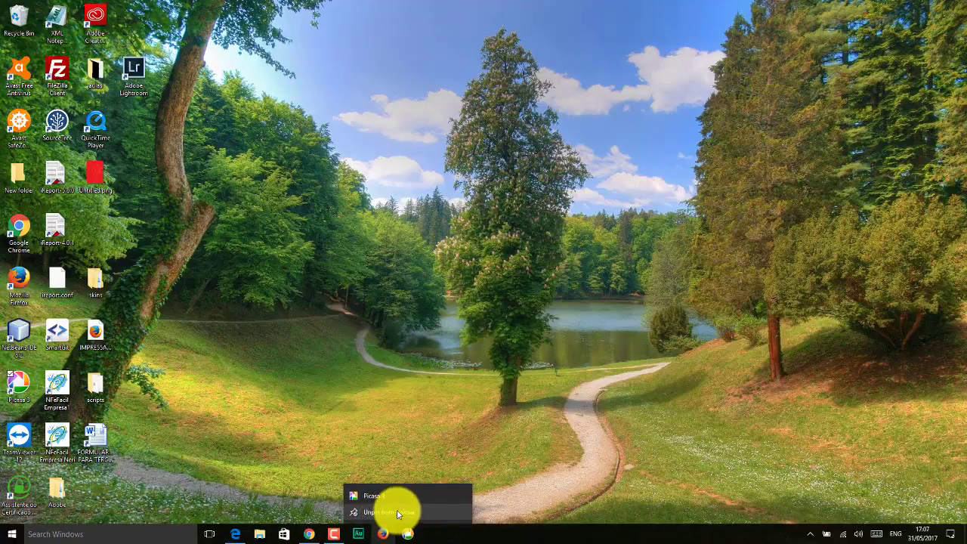
click(399, 512)
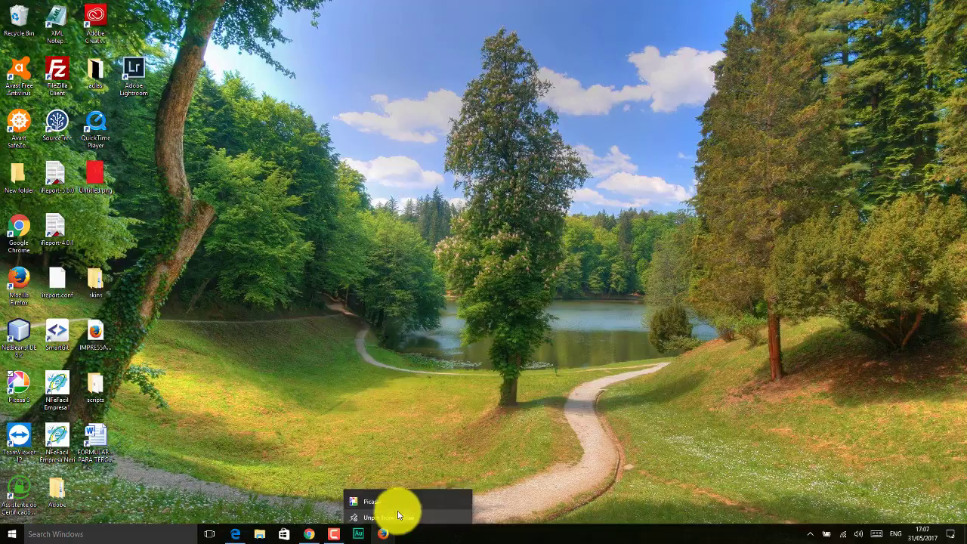
right_click(383, 537)
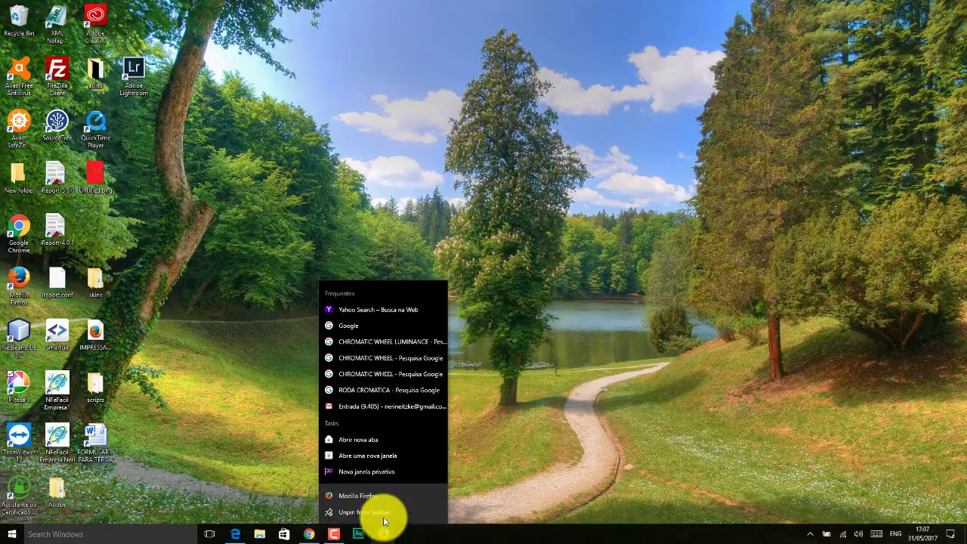
click(381, 518)
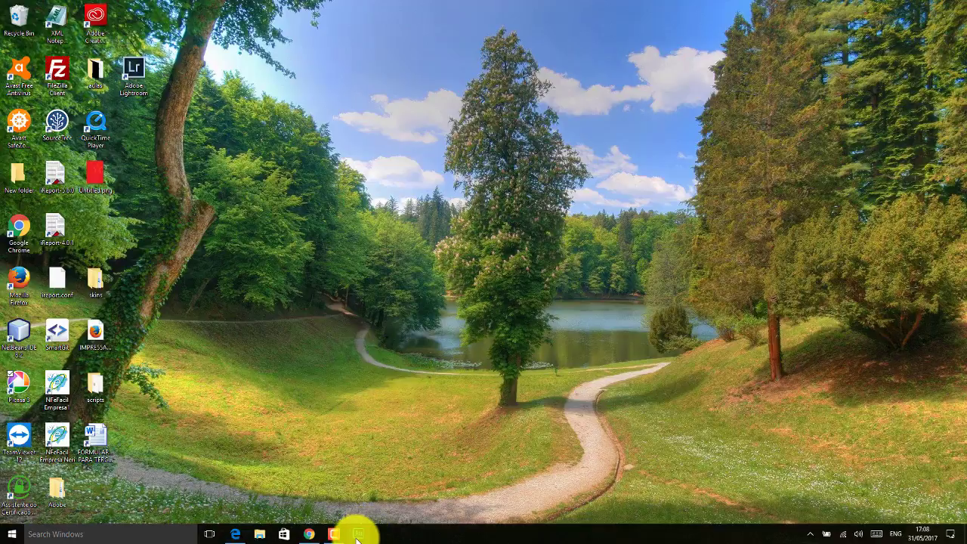
right_click(358, 536)
click(358, 514)
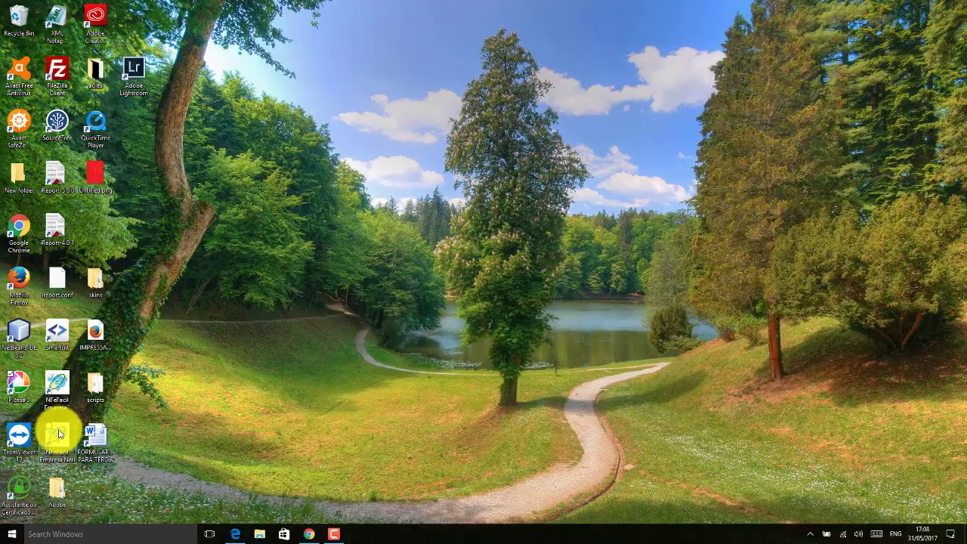
Step: Pin Word 2016 from the full app list to Start and return to the desktop
click(11, 533)
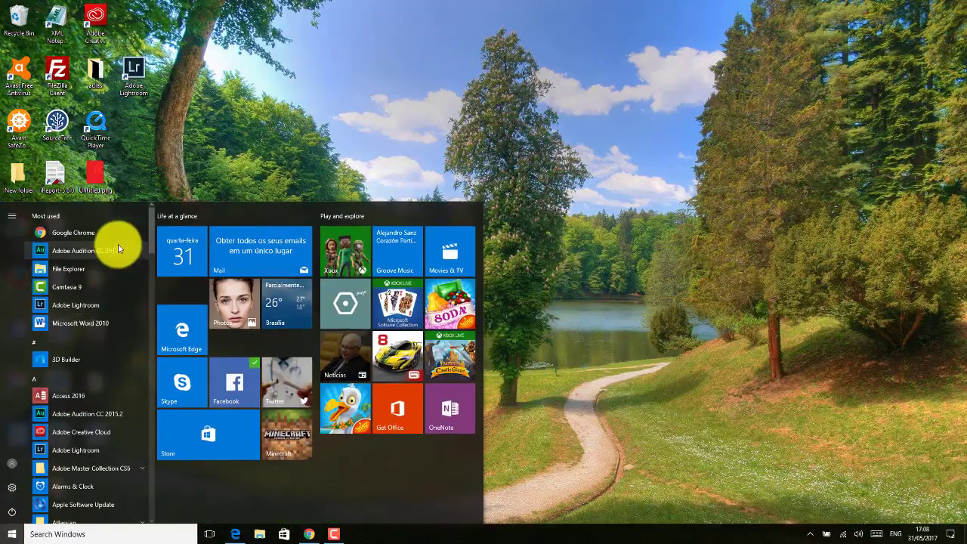
drag(151, 225, 149, 500)
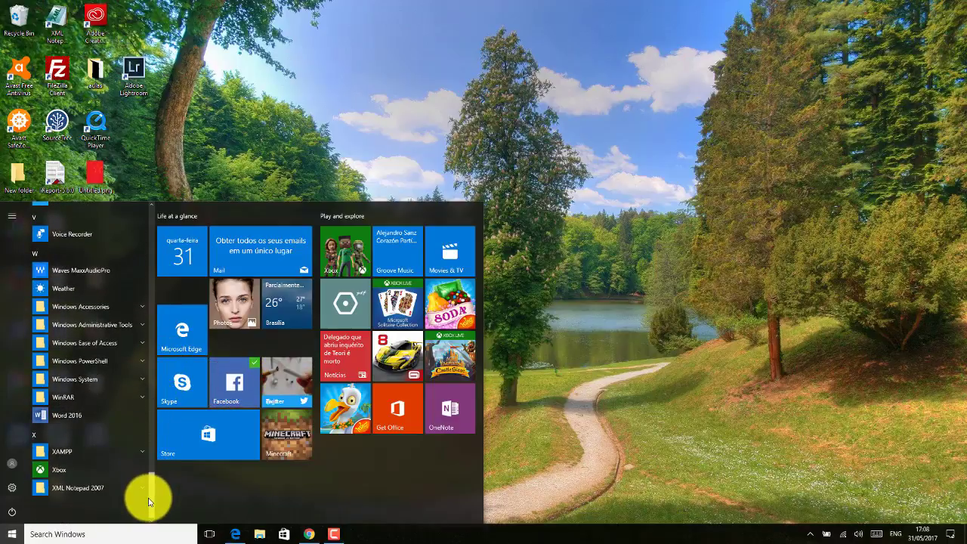
right_click(66, 421)
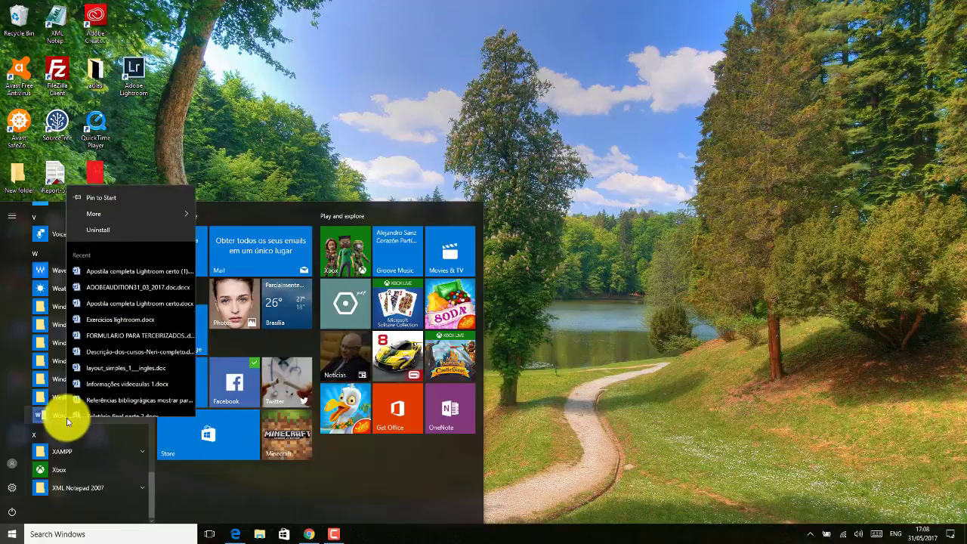
click(111, 157)
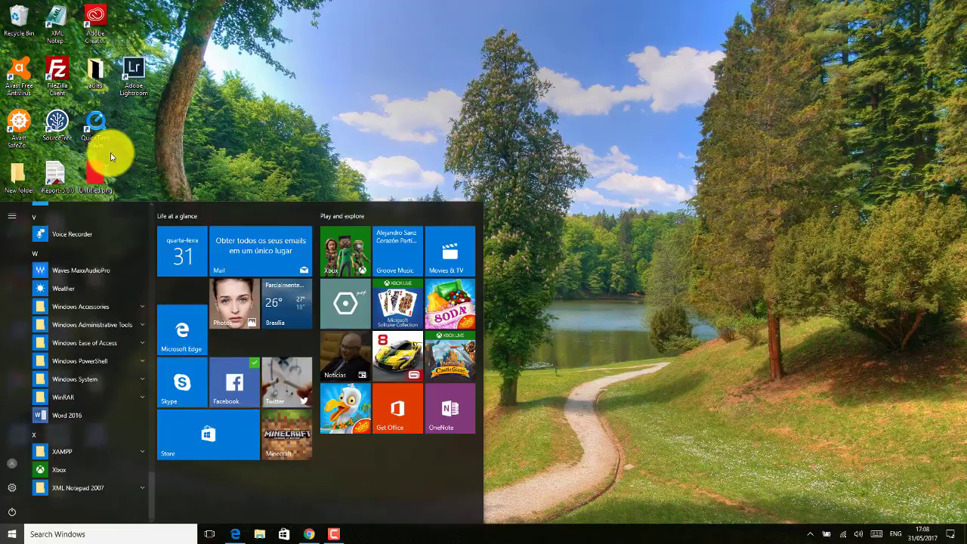
click(580, 431)
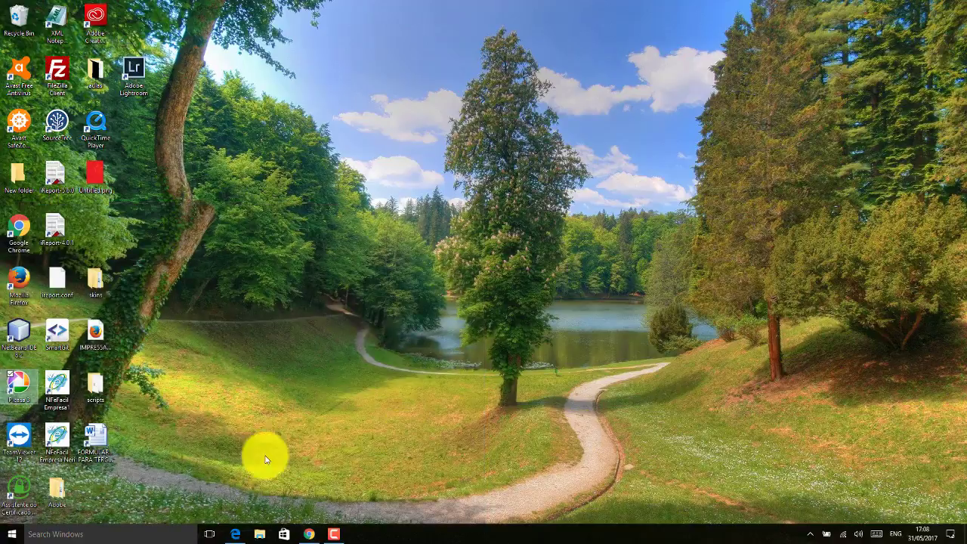
Step: Pin Word 2016 to the taskbar from its Start tile and return to the desktop
click(12, 534)
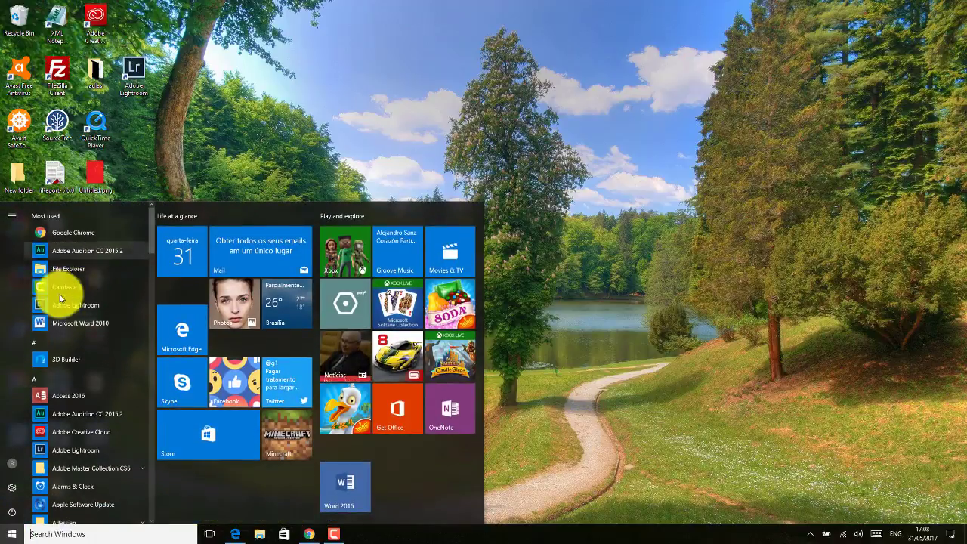
drag(148, 222, 161, 446)
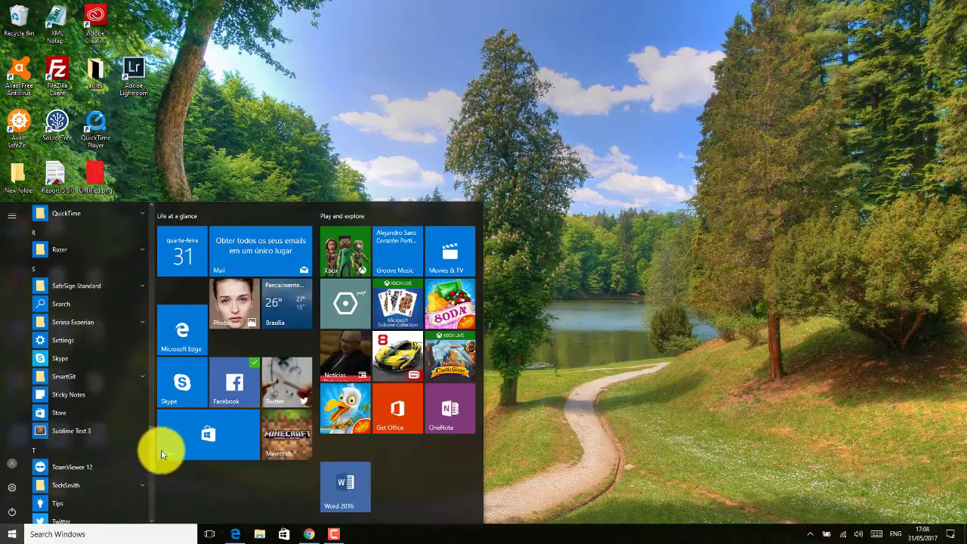
click(336, 483)
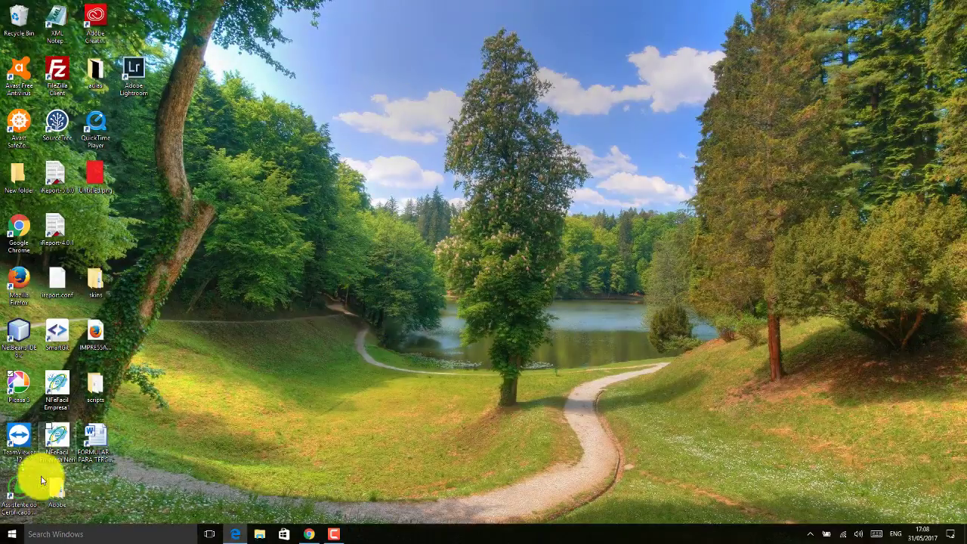
click(11, 534)
right_click(338, 481)
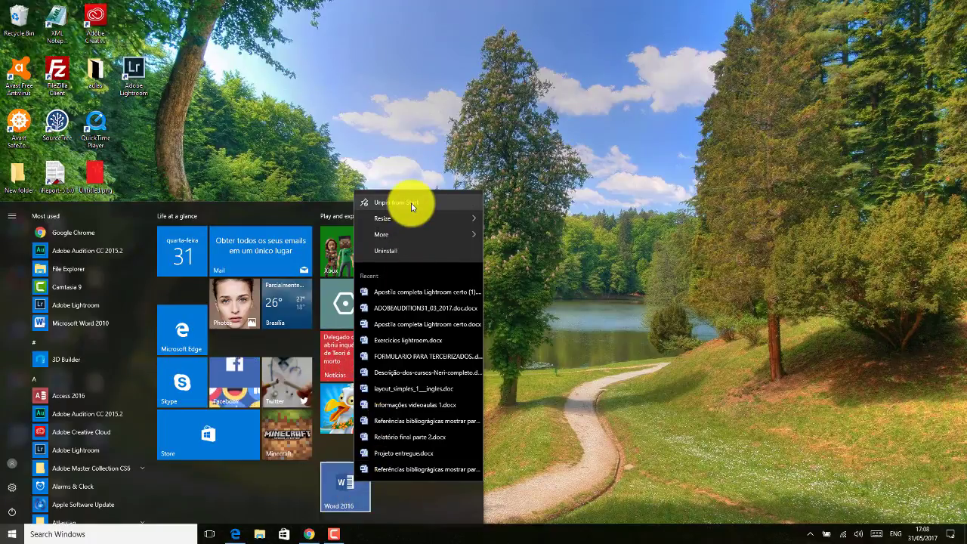
mouse_move(410, 233)
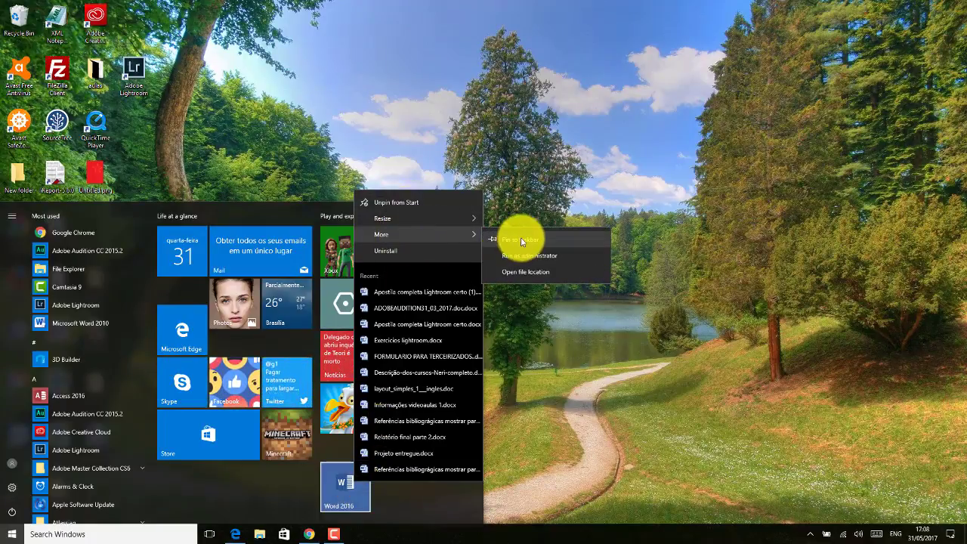
click(513, 239)
click(566, 423)
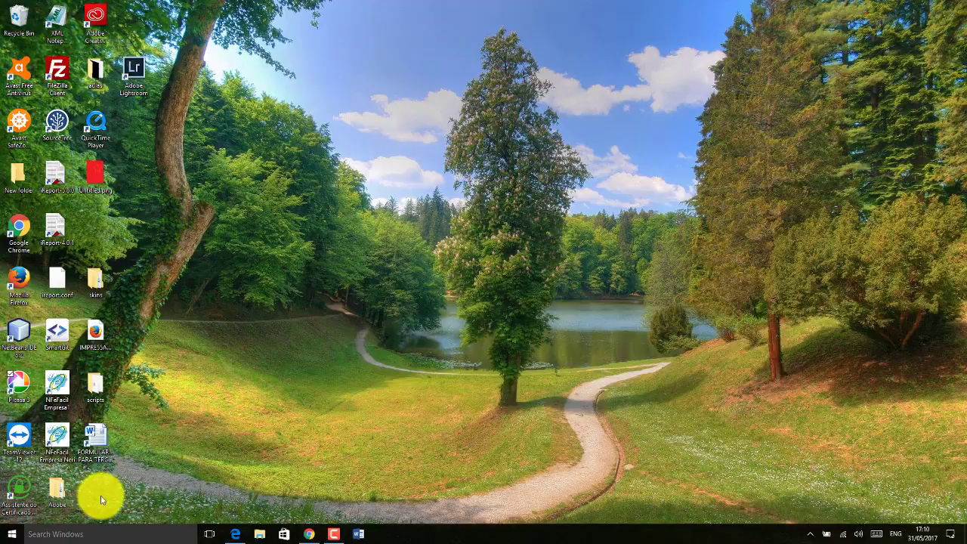
drag(306, 535, 355, 529)
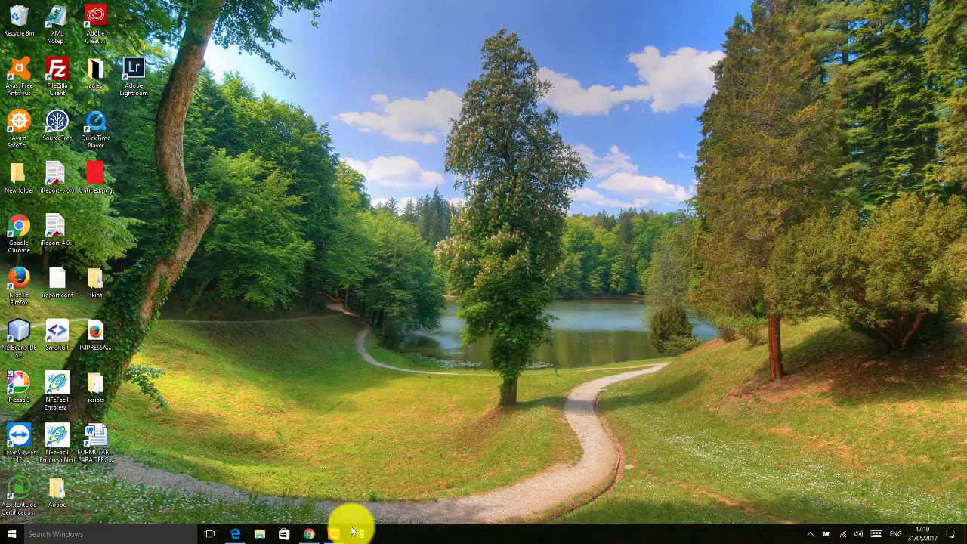